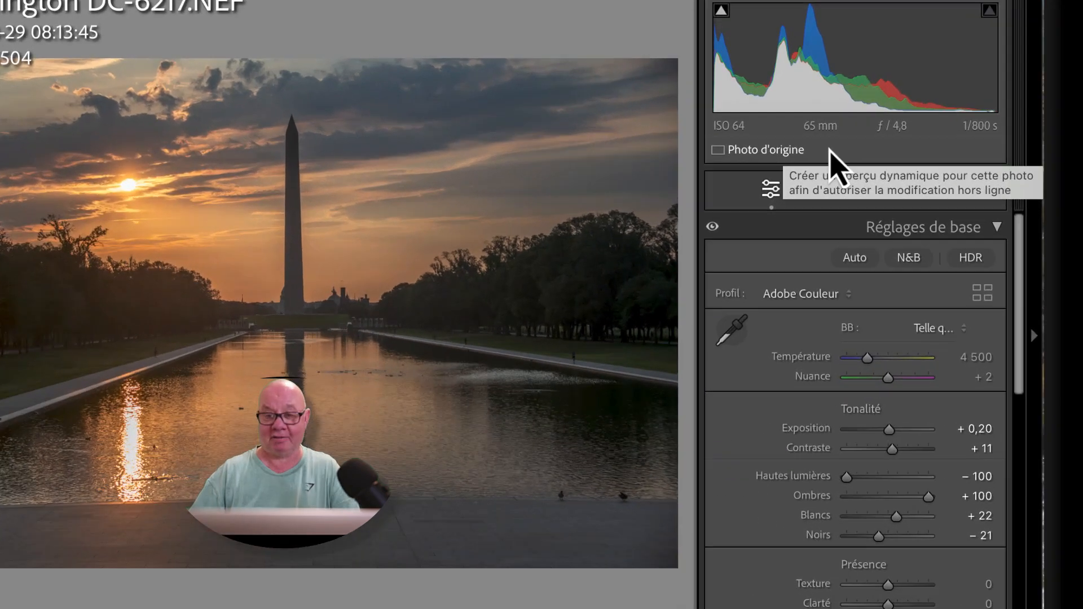
Step: Collapse the Corrections de l'objectif section and go back to the Réglages de base
scroll(964, 477, "down", 7)
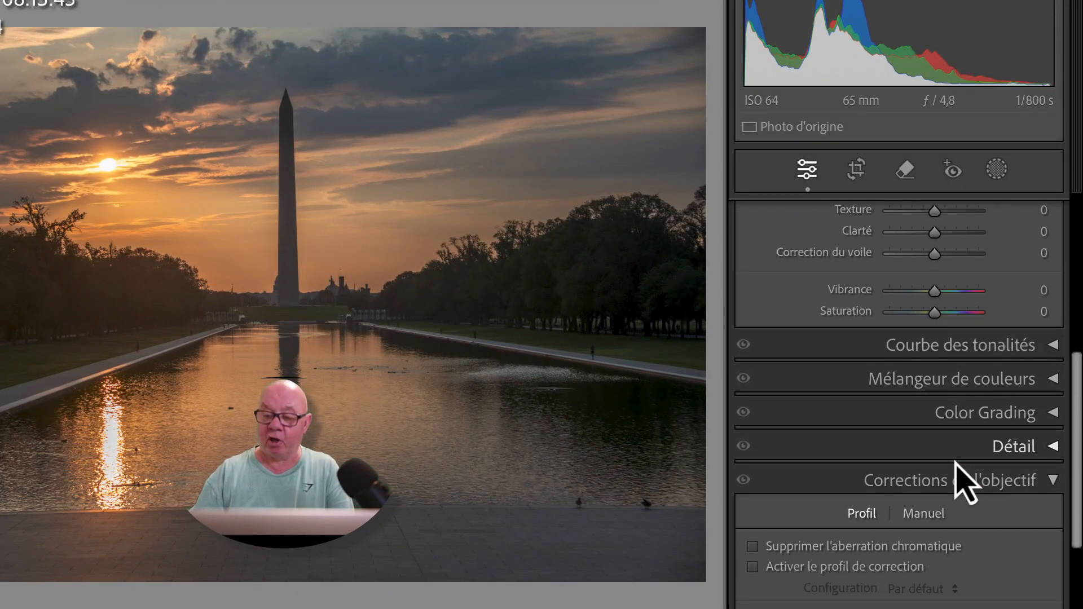
left_click(1053, 481)
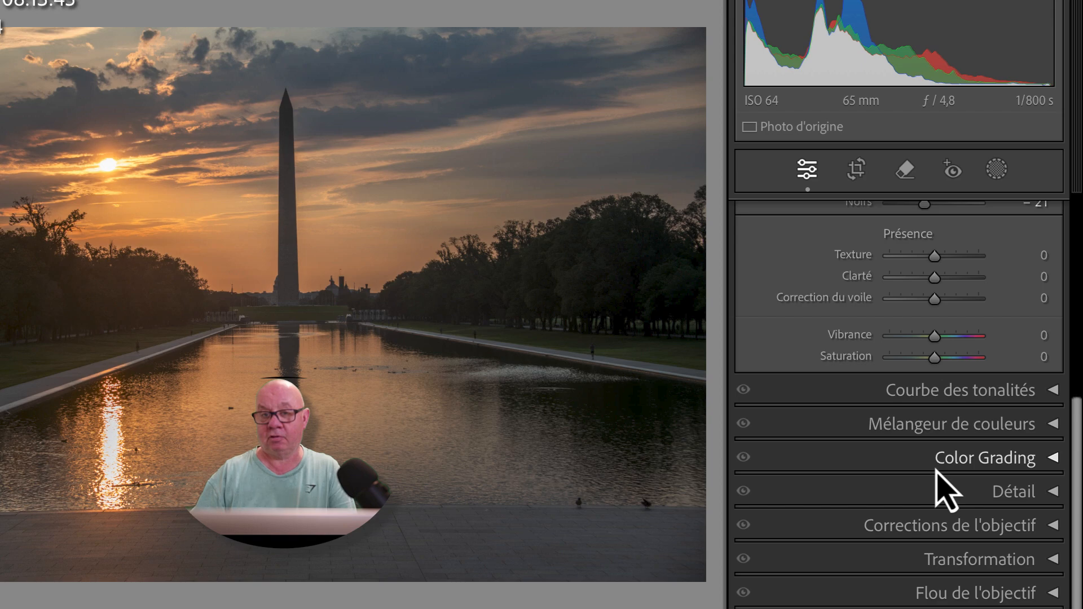
scroll(936, 473, "up", 5)
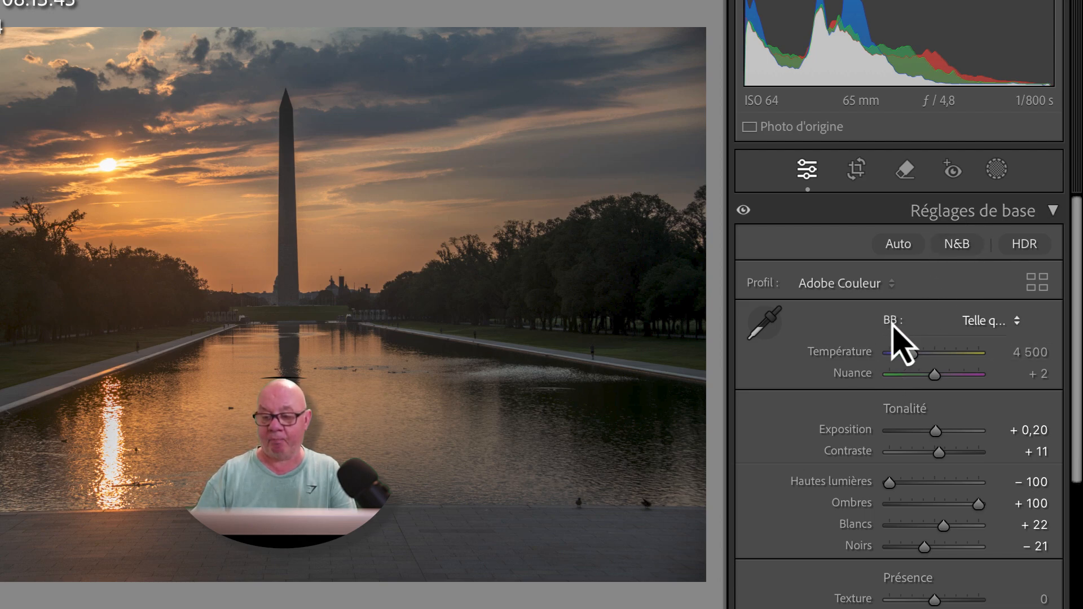
Step: Try the Lumière naturelle, Ombre and Fluorescente white balance presets, and restore Telle quelle
left_click(984, 322)
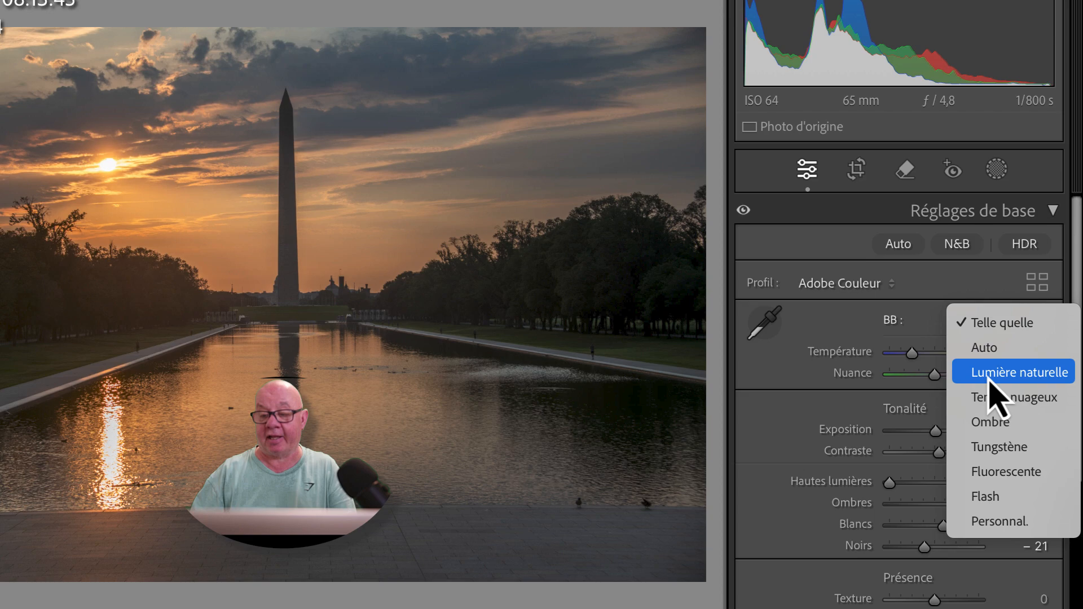
left_click(990, 379)
left_click(988, 332)
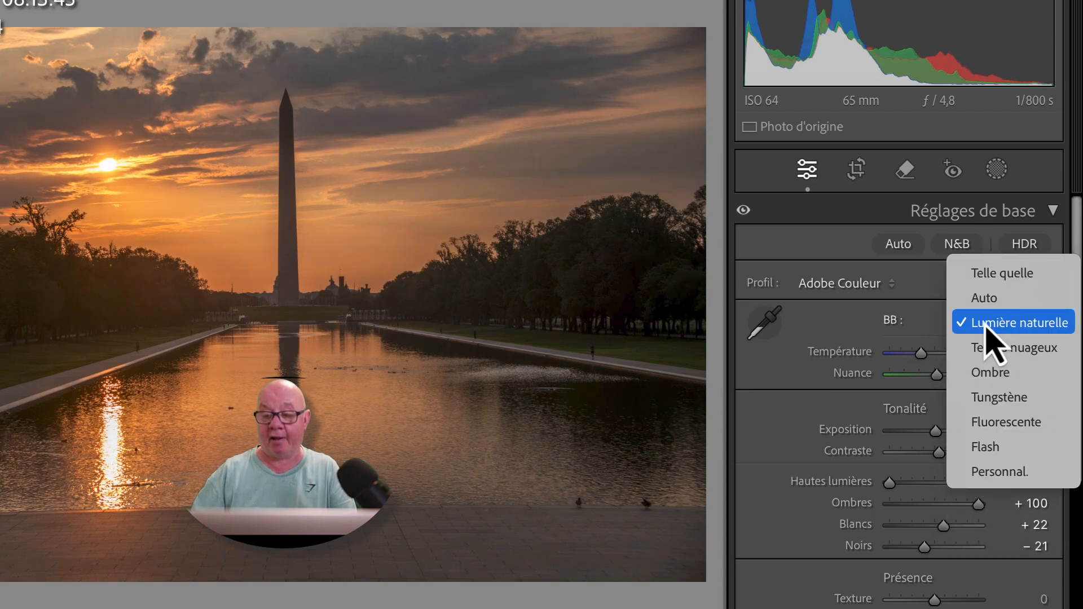
left_click(986, 376)
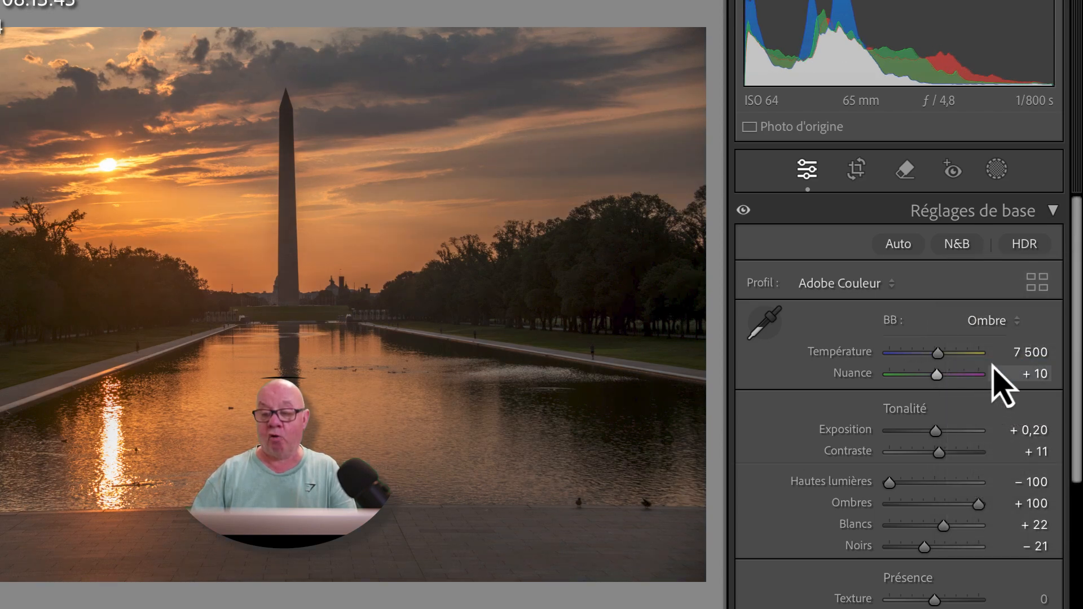
left_click(999, 327)
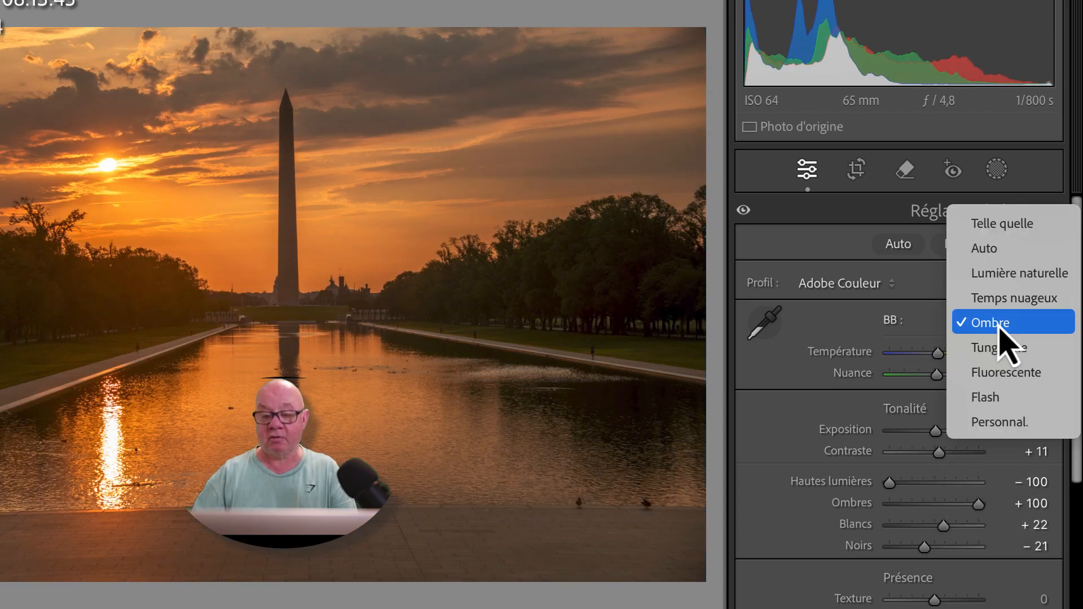
left_click(1003, 382)
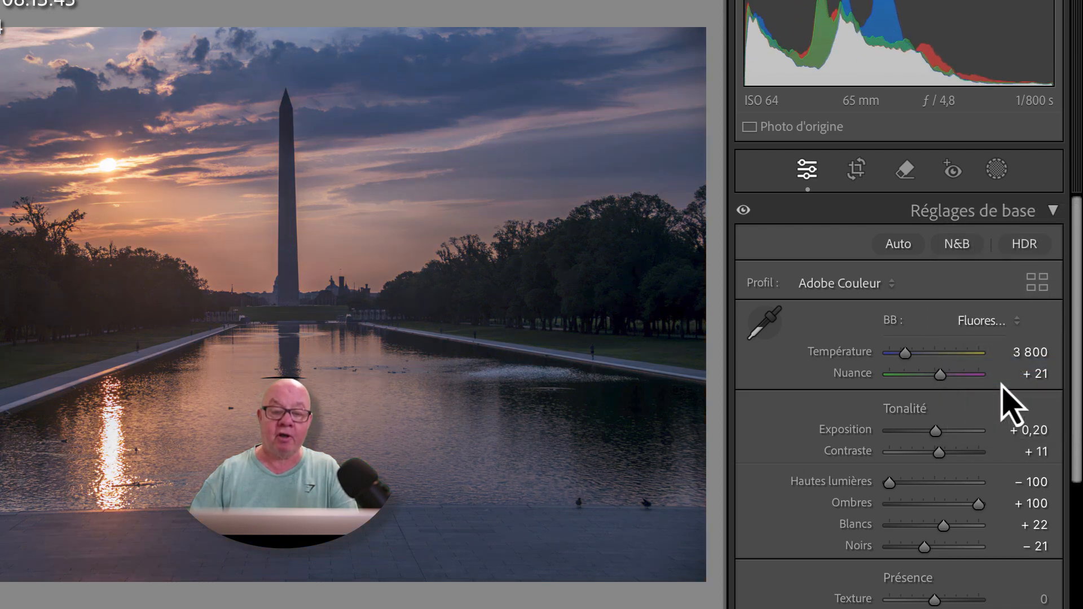
left_click(980, 327)
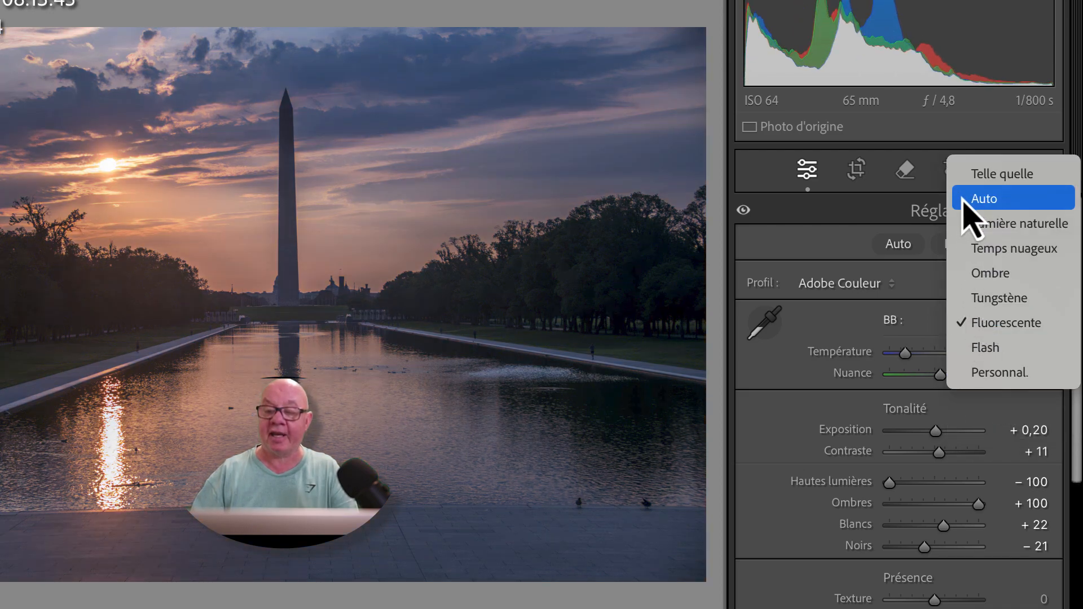
left_click(980, 178)
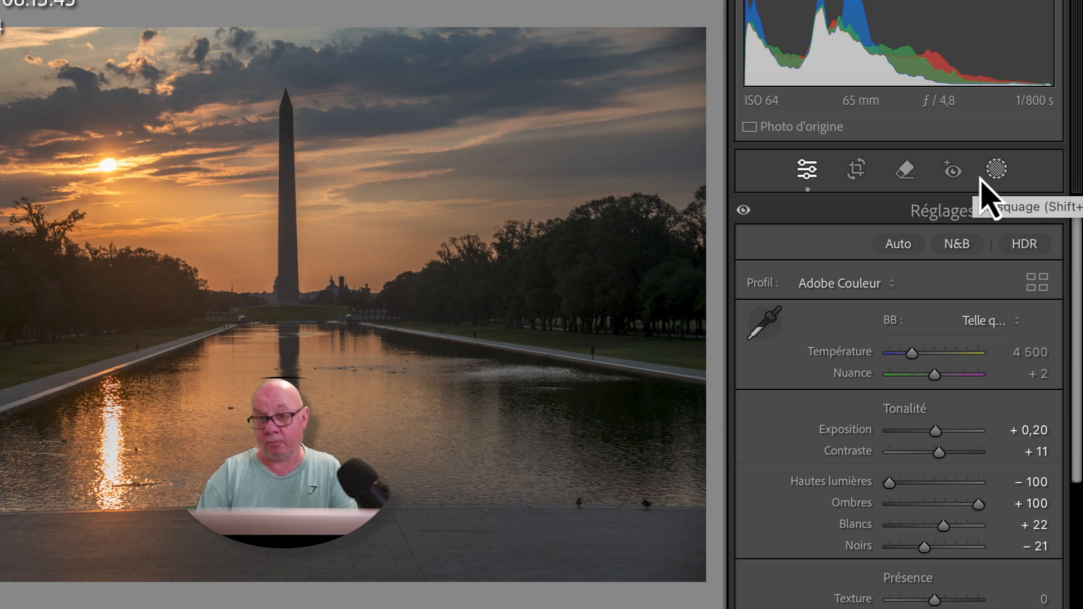
left_click(765, 326)
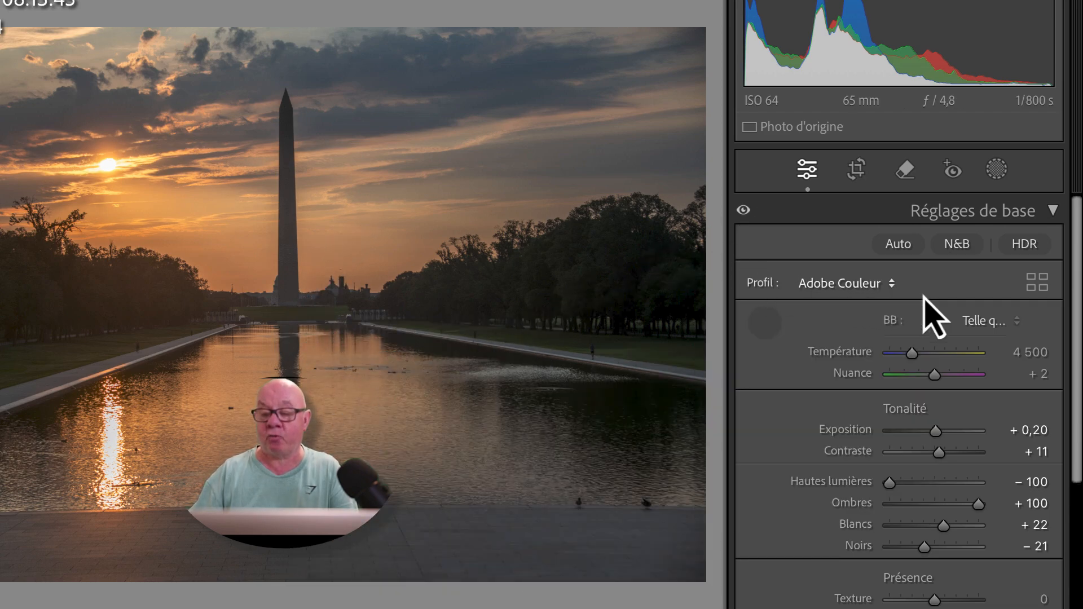
left_click(985, 323)
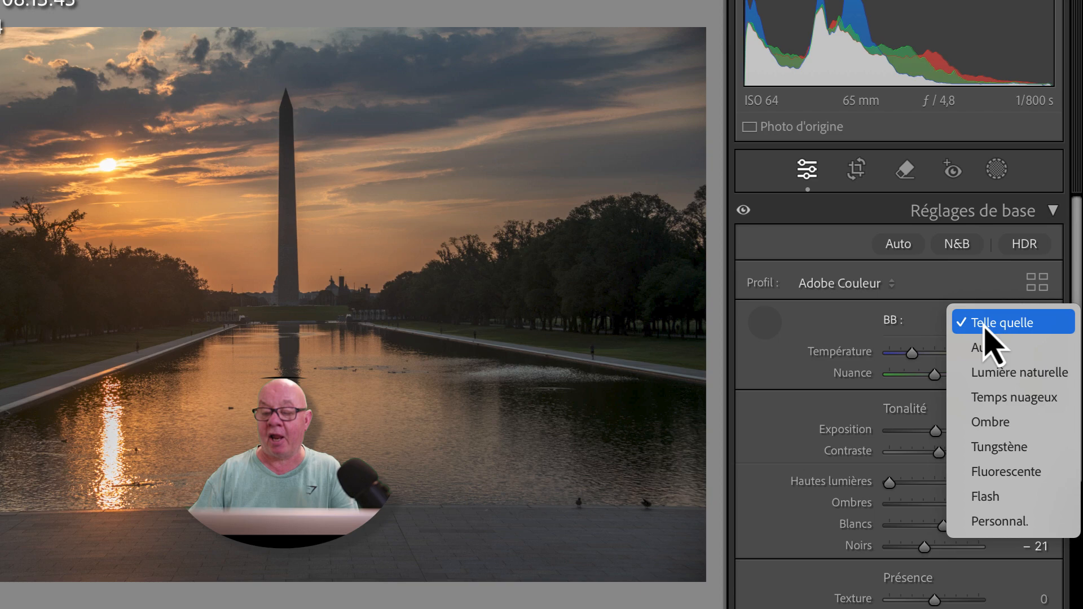
left_click(985, 327)
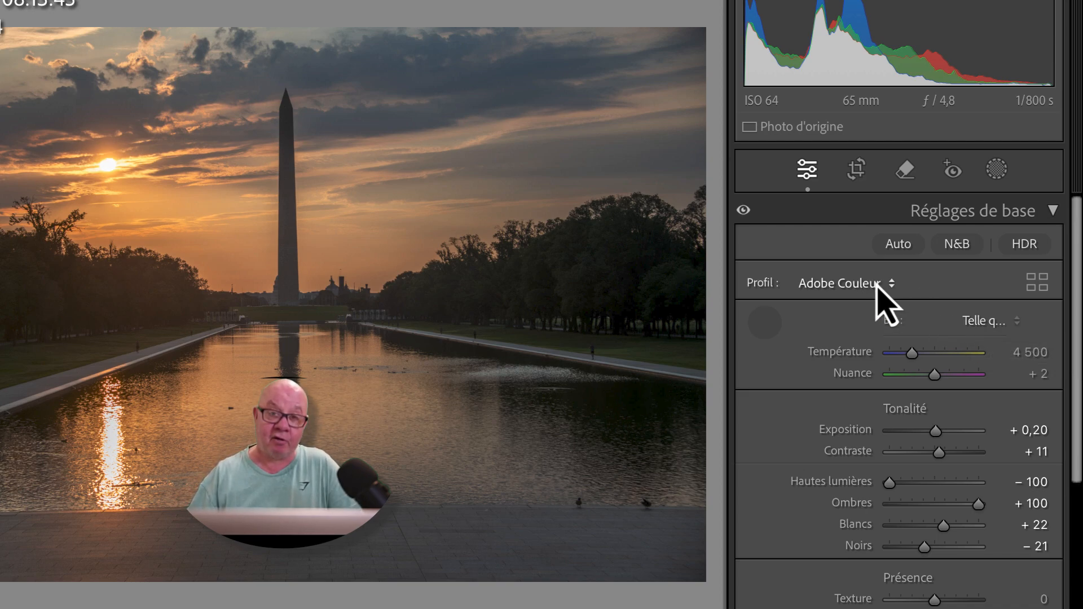
Step: Try the Adobe Portrait, Adobe Paysage and Adobe Eclatant colour profiles on the sunset photo
left_click(825, 288)
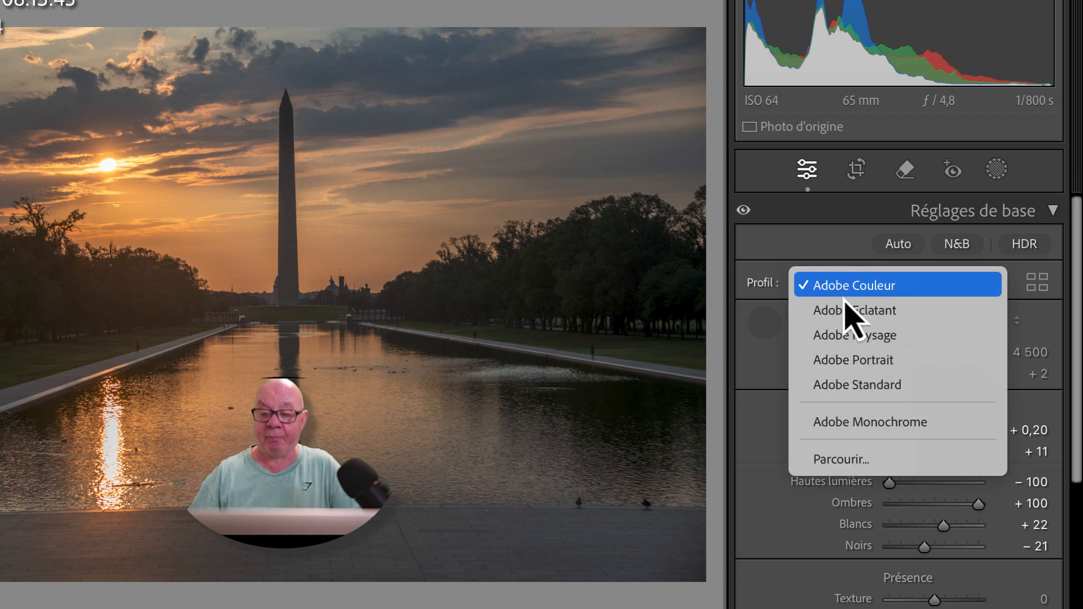
left_click(852, 361)
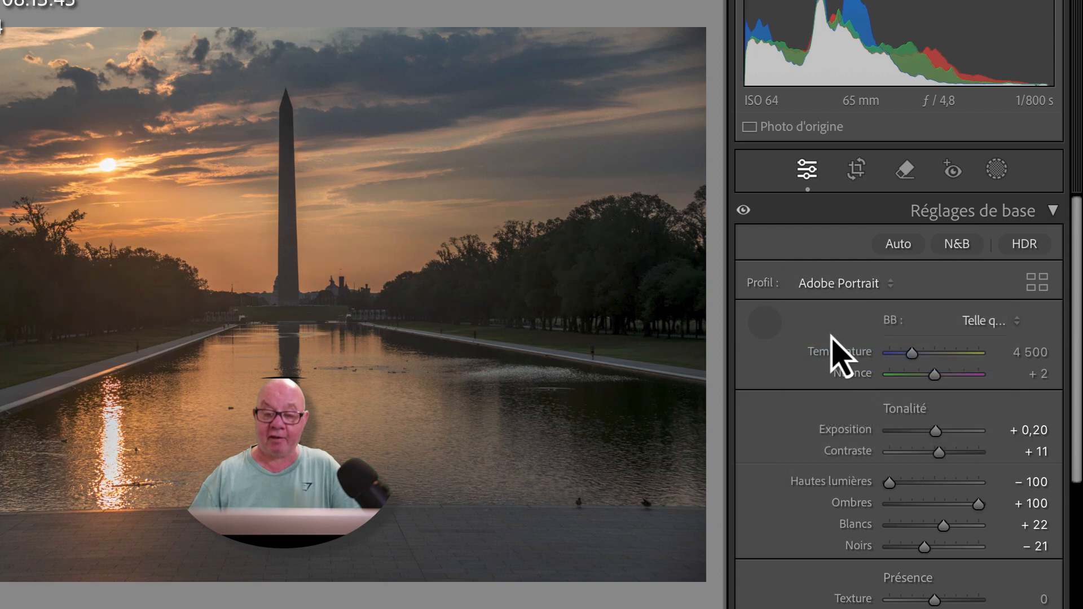
left_click(857, 286)
left_click(858, 265)
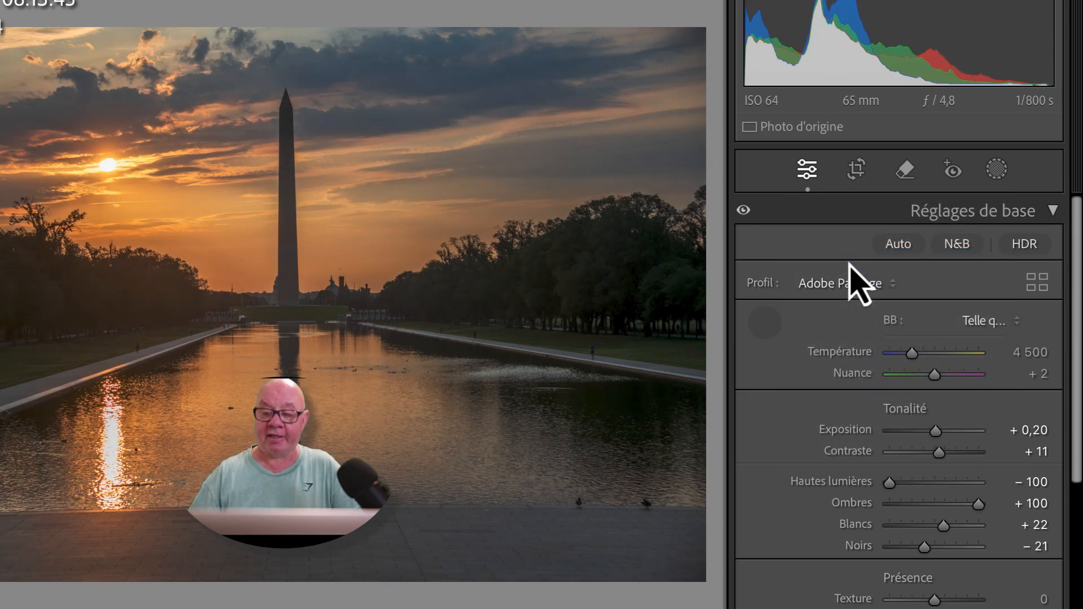
left_click(843, 286)
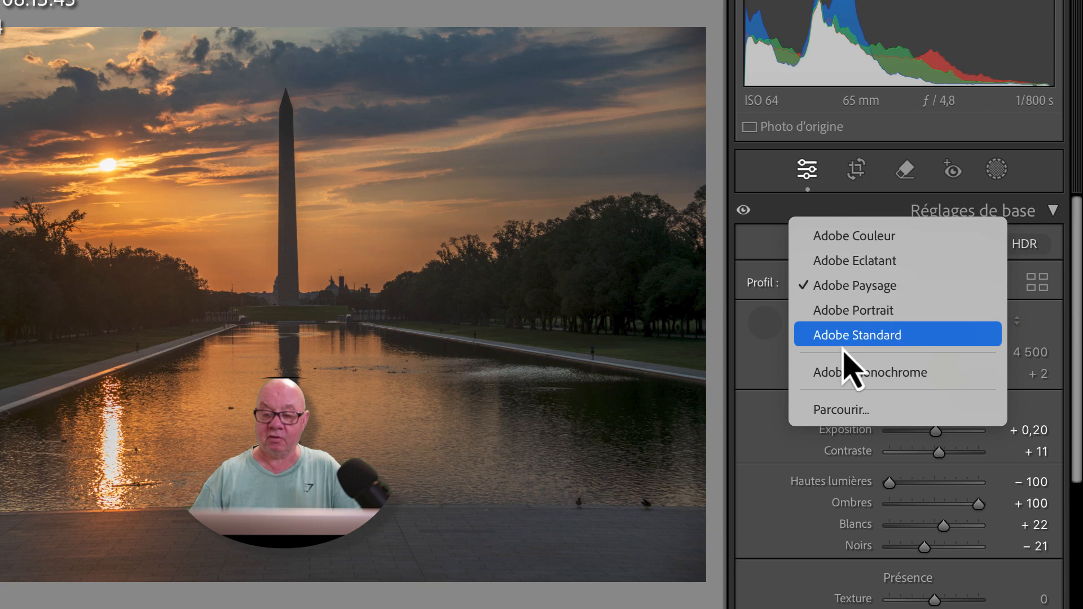
left_click(853, 263)
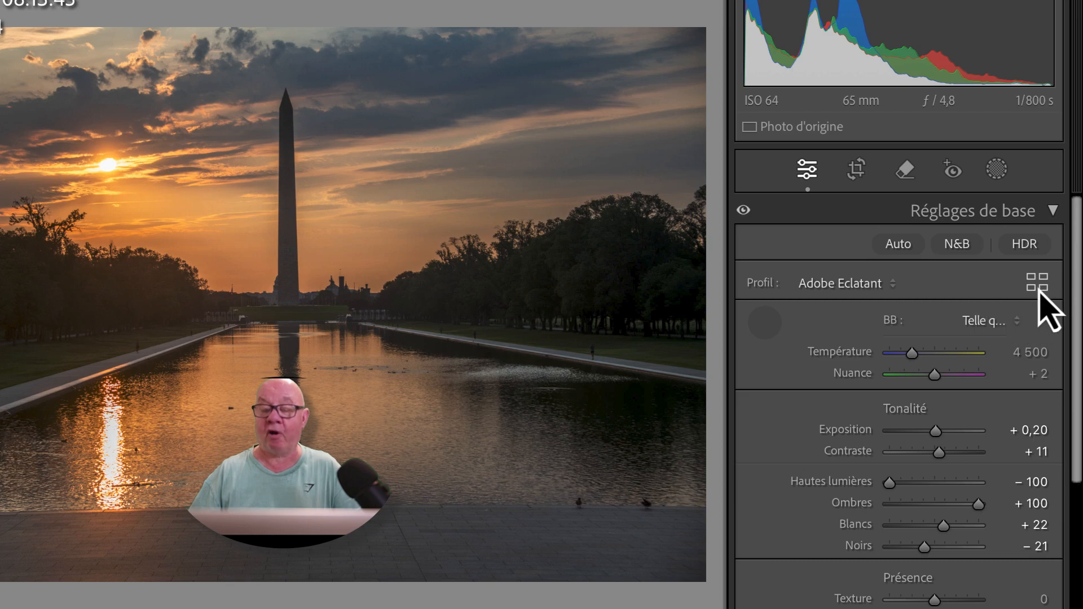
Step: Try the Moderne 04, 03, 05 and 06 profiles from the profile browser's Moderne group and close the browser
left_click(1040, 290)
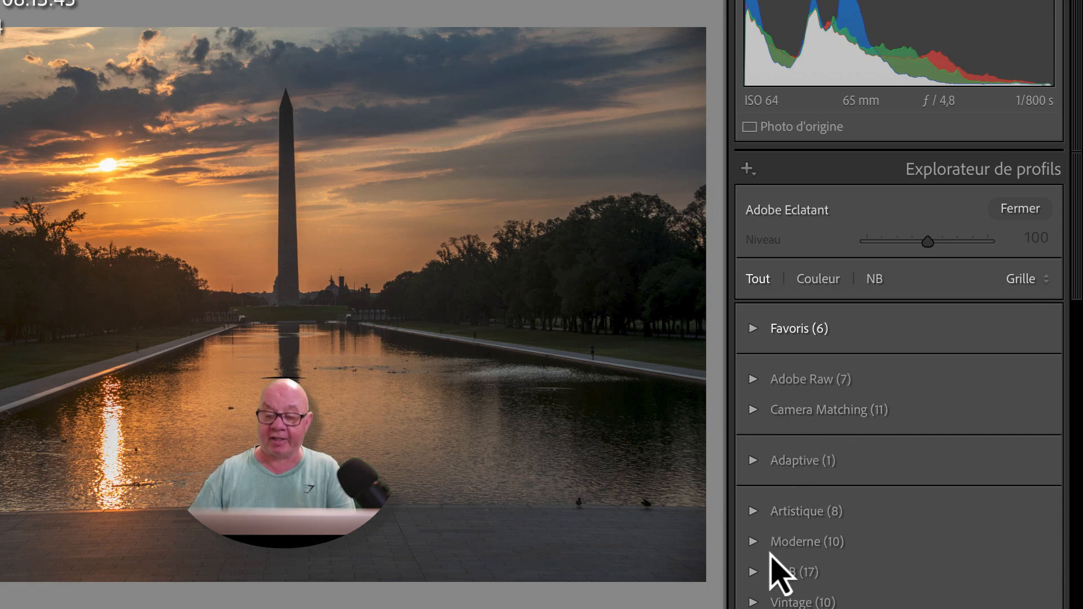
left_click(755, 544)
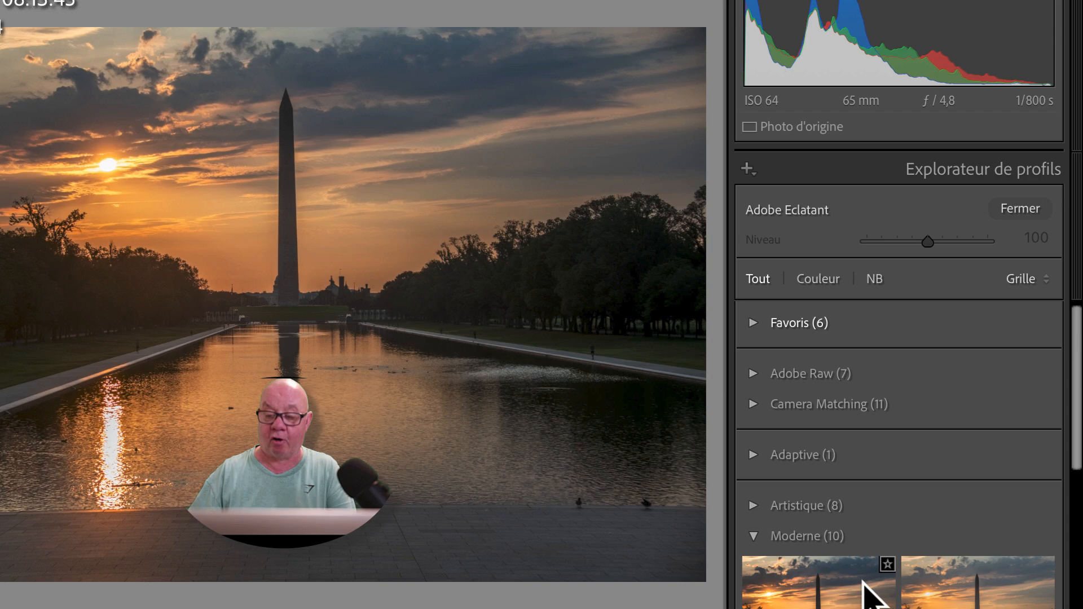
scroll(864, 589, "down", 10)
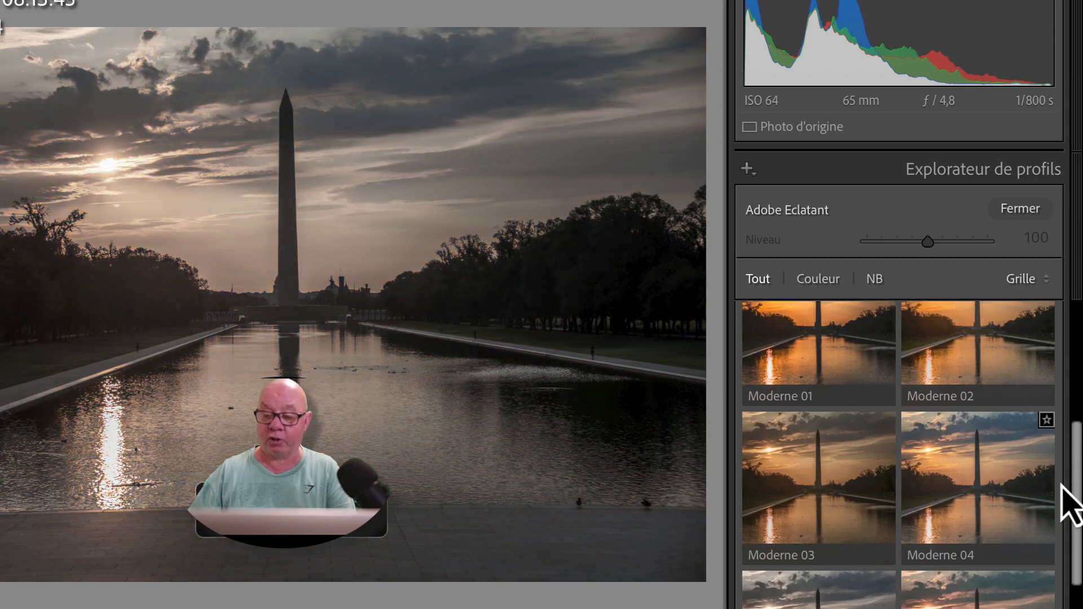
left_click(1024, 482)
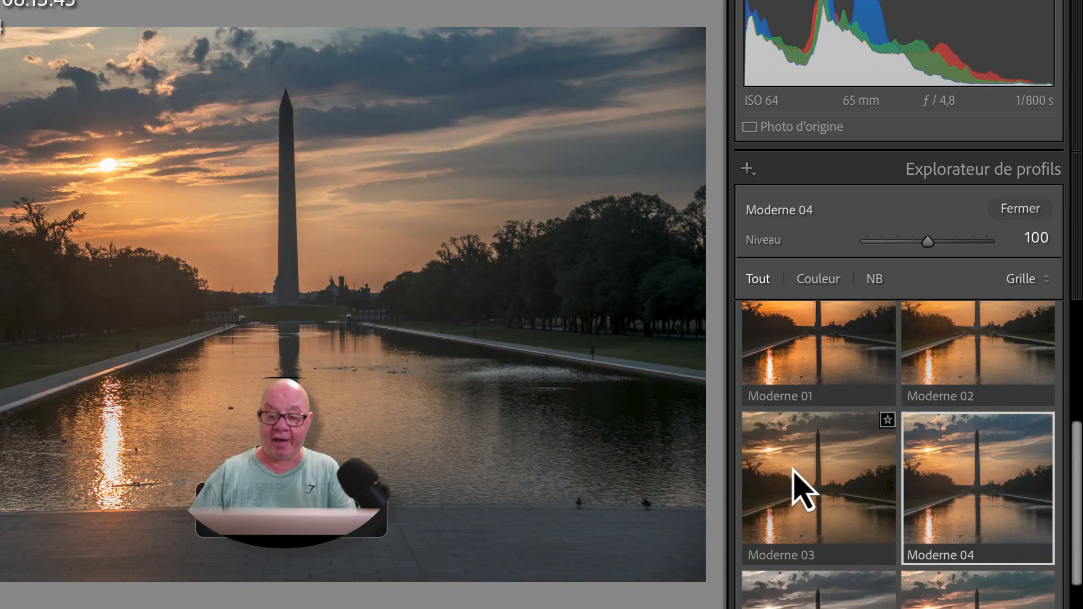
left_click(801, 488)
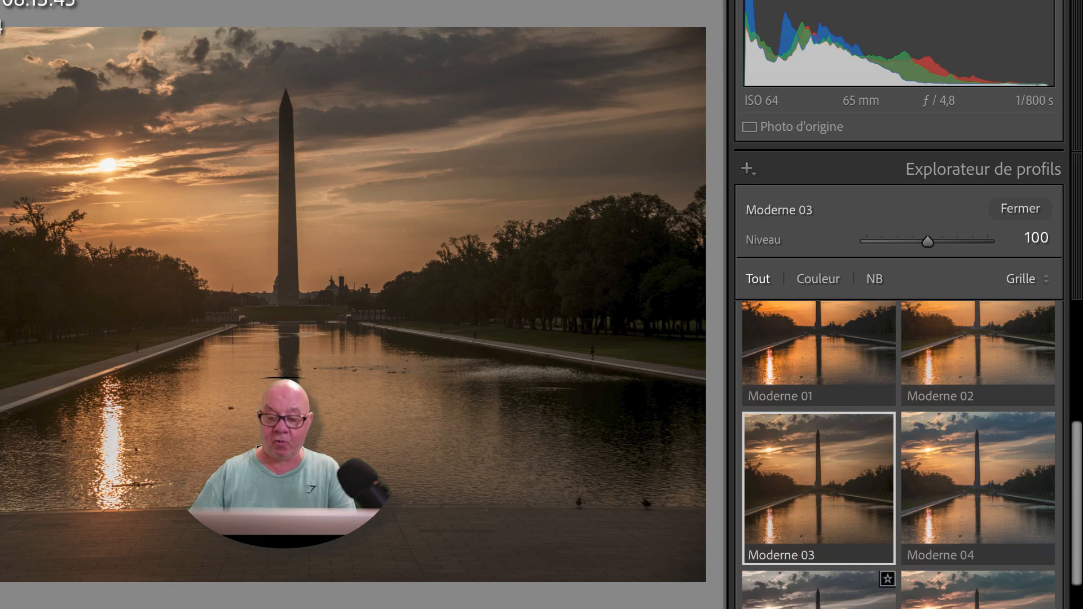
left_click(818, 590)
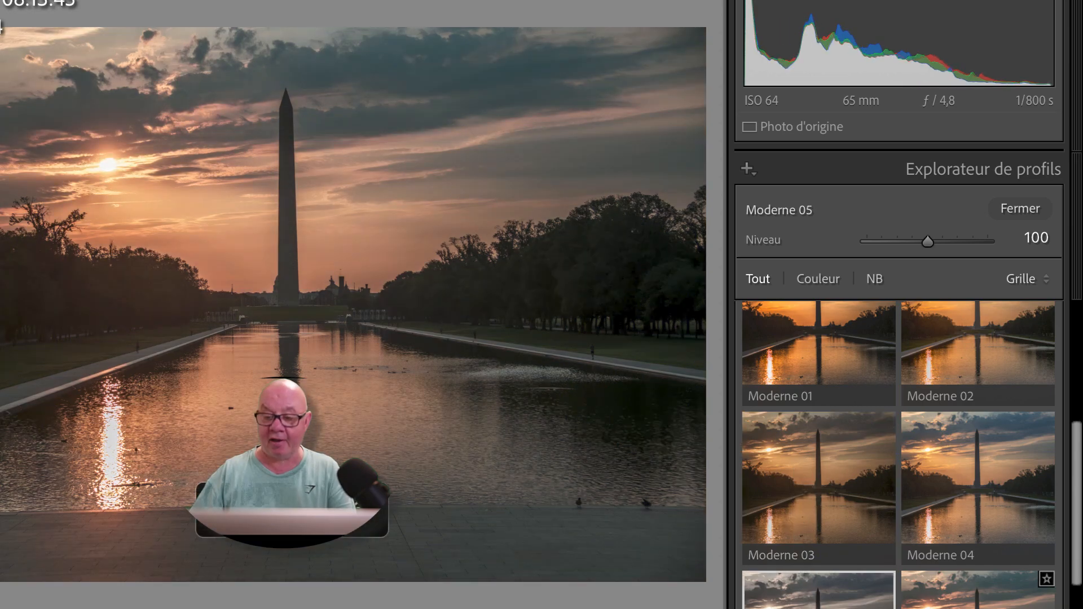
left_click(978, 590)
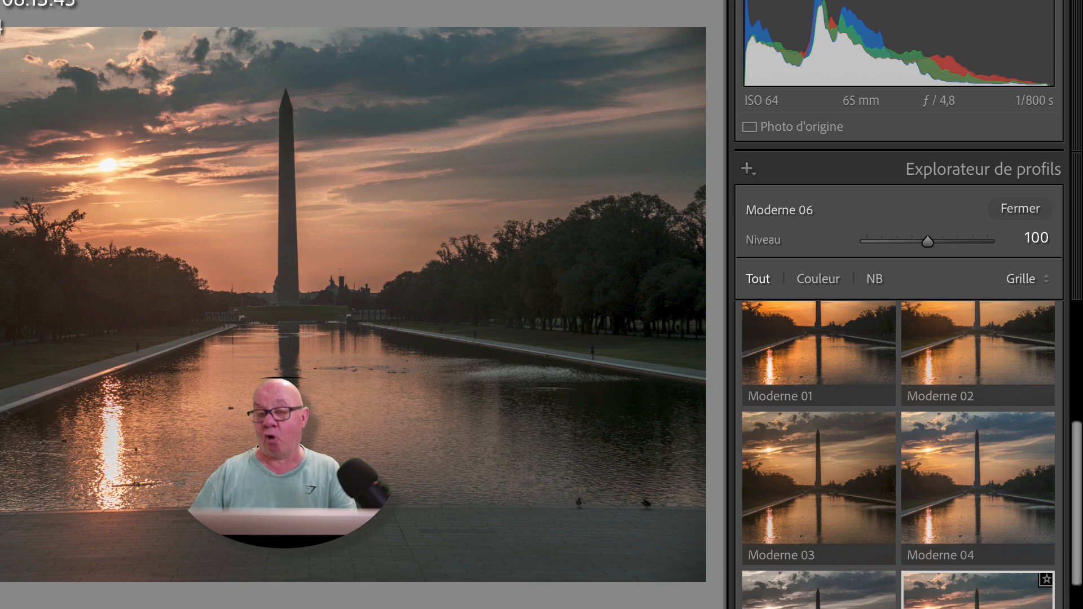
left_click(1043, 210)
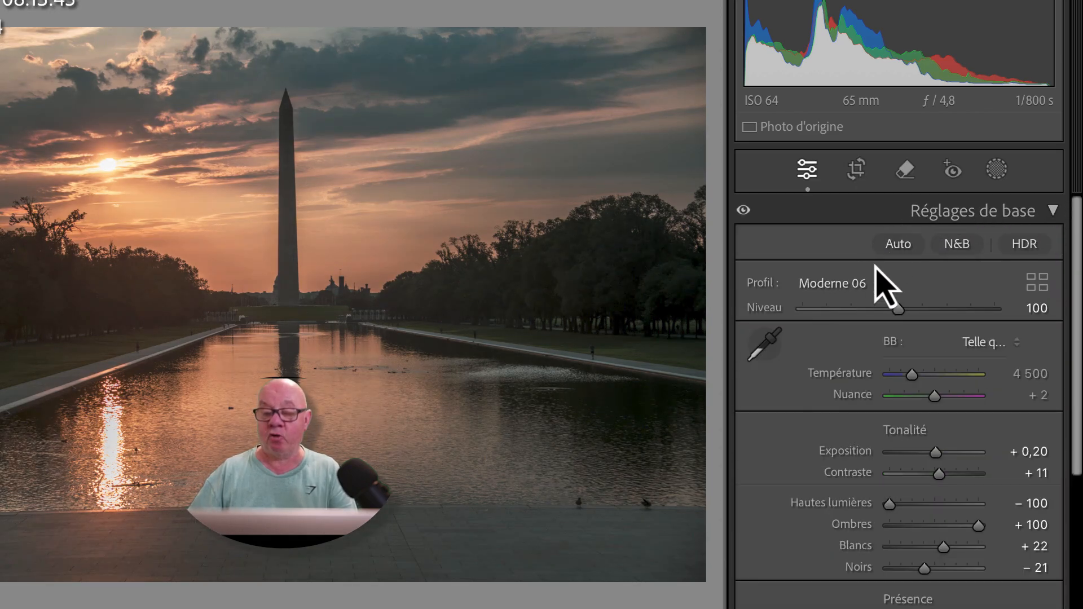
Step: Apply the Adobe Paysage profile to the photo
left_click(835, 286)
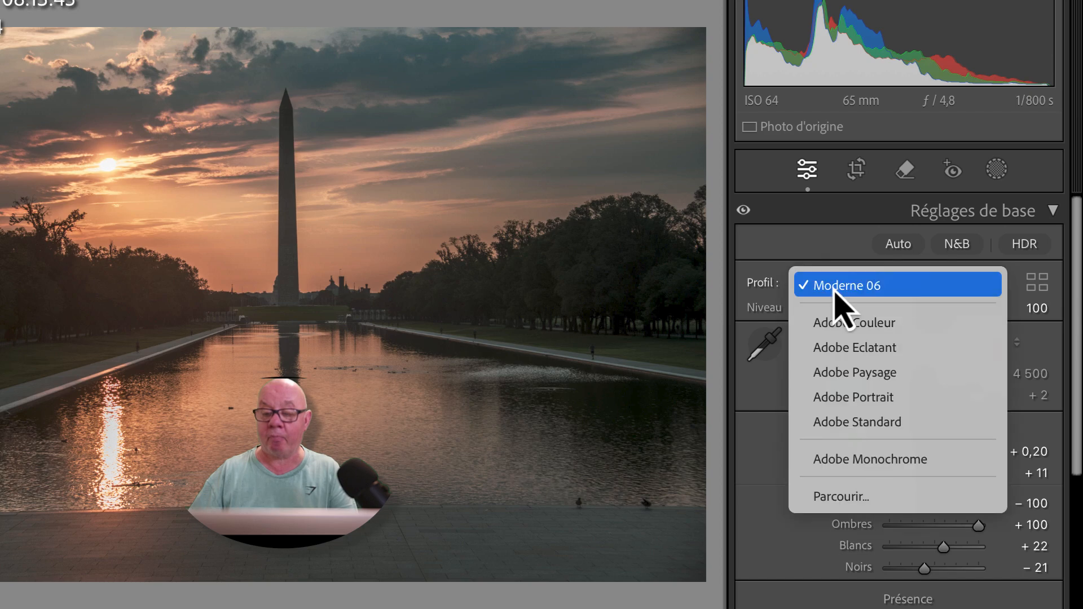
left_click(834, 373)
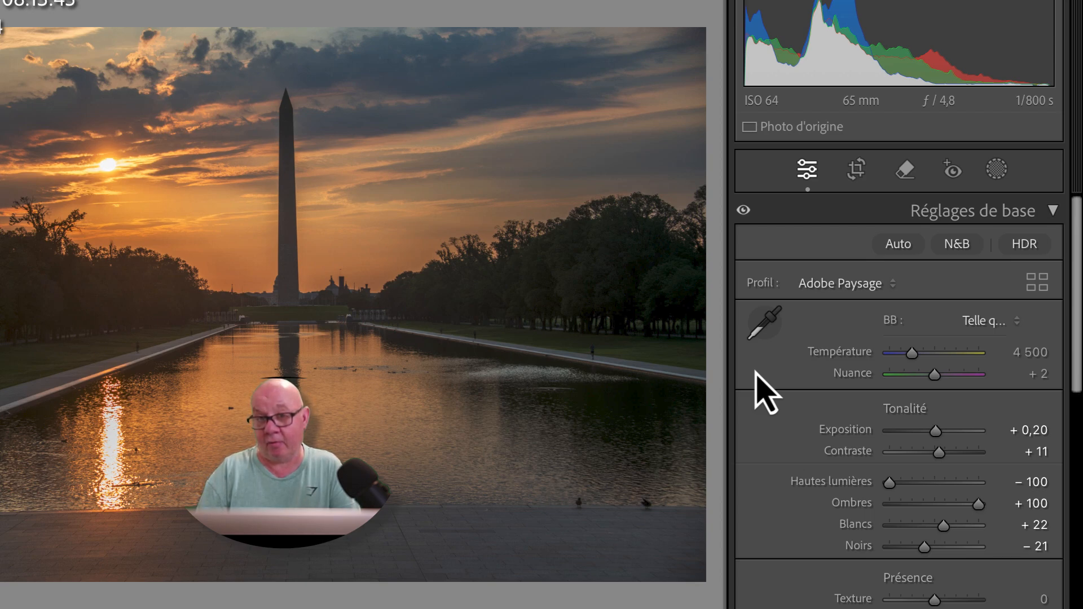
Step: Enable chromatic aberration removal and the lens correction profile for the photo
scroll(765, 392, "down", 10)
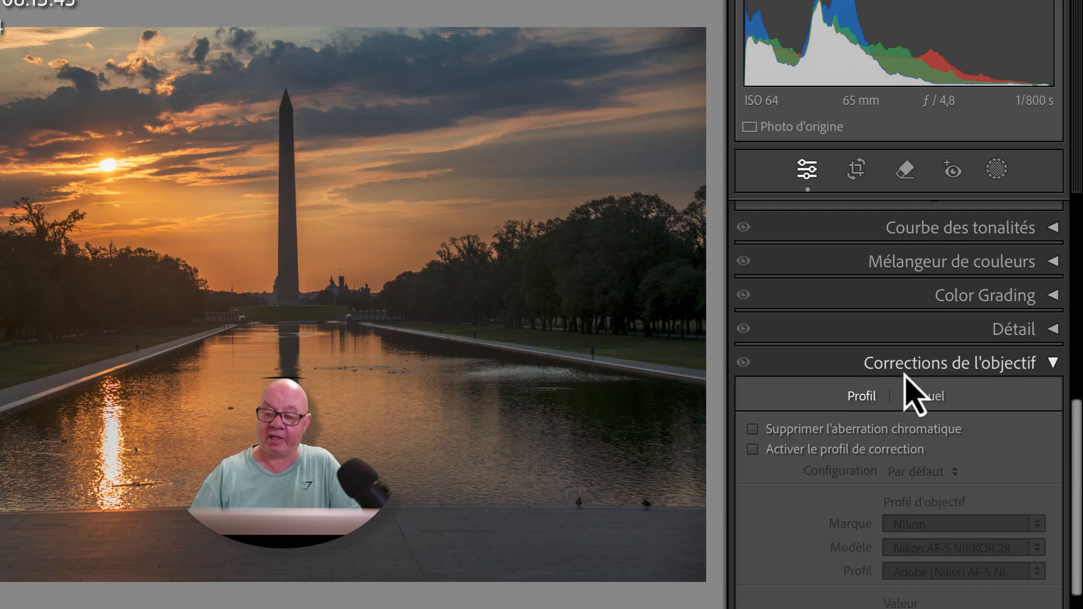
left_click(754, 430)
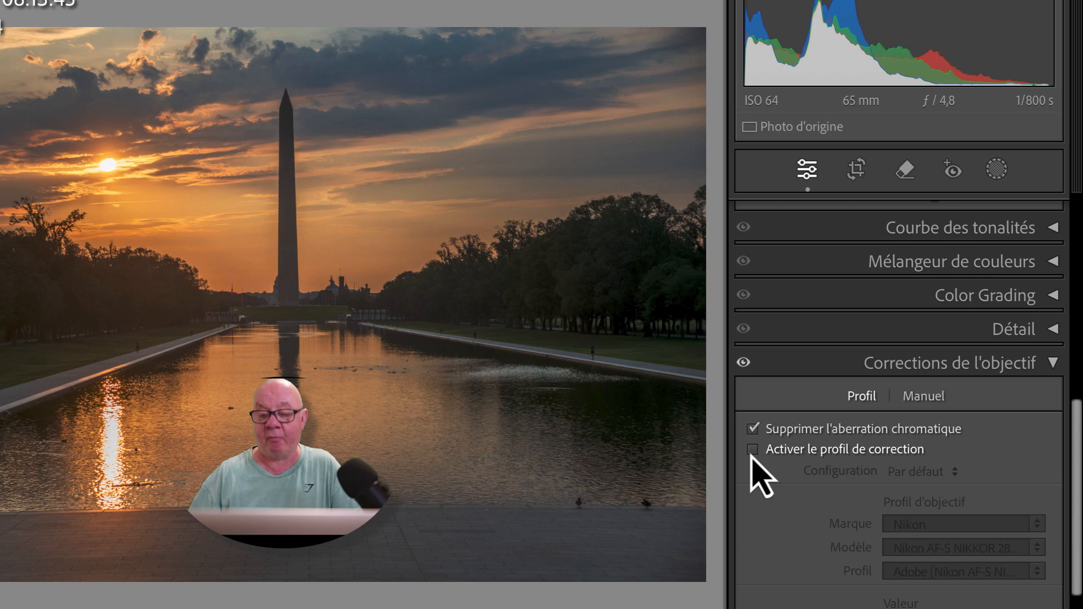
left_click(751, 453)
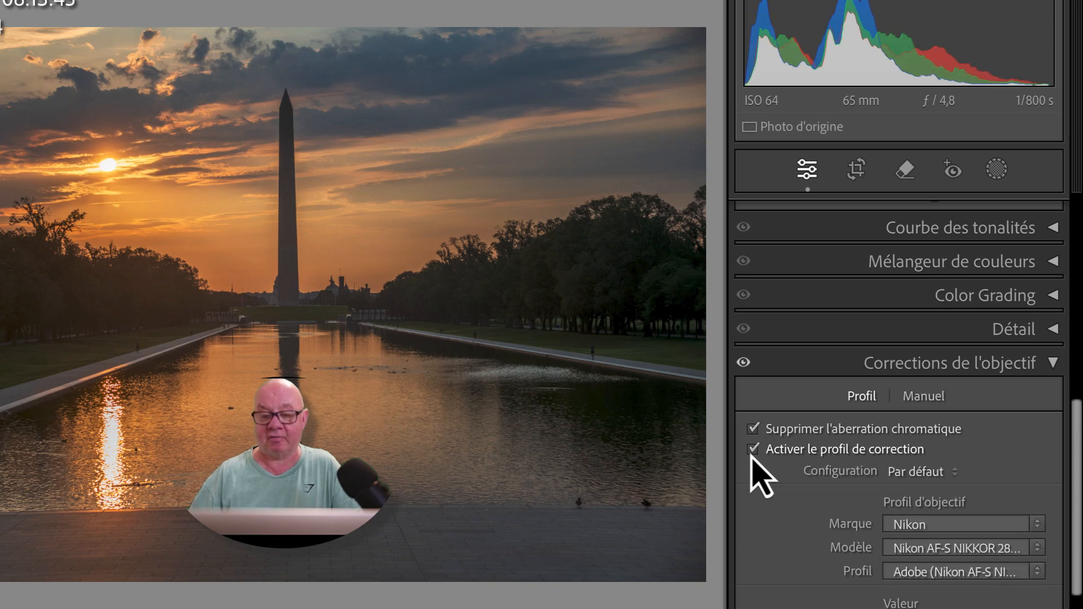